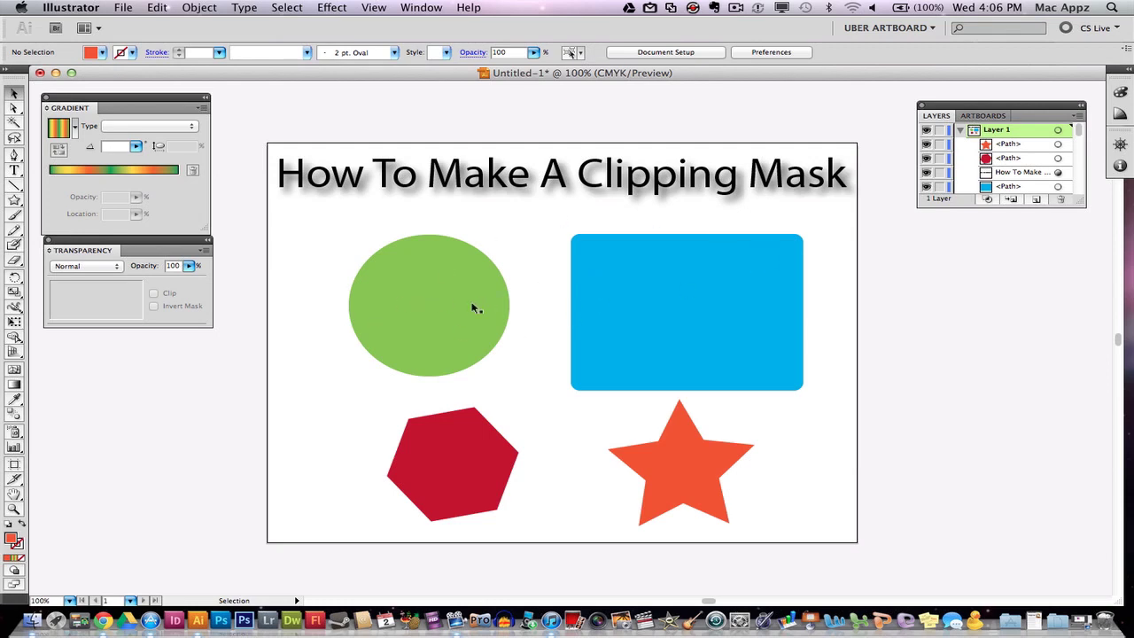
Drag the green circle so it tucks behind the blue rounded rectangle's left edge
{"action": "left_click_drag", "start_coordinate": [475, 304], "coordinate": [577, 310]}
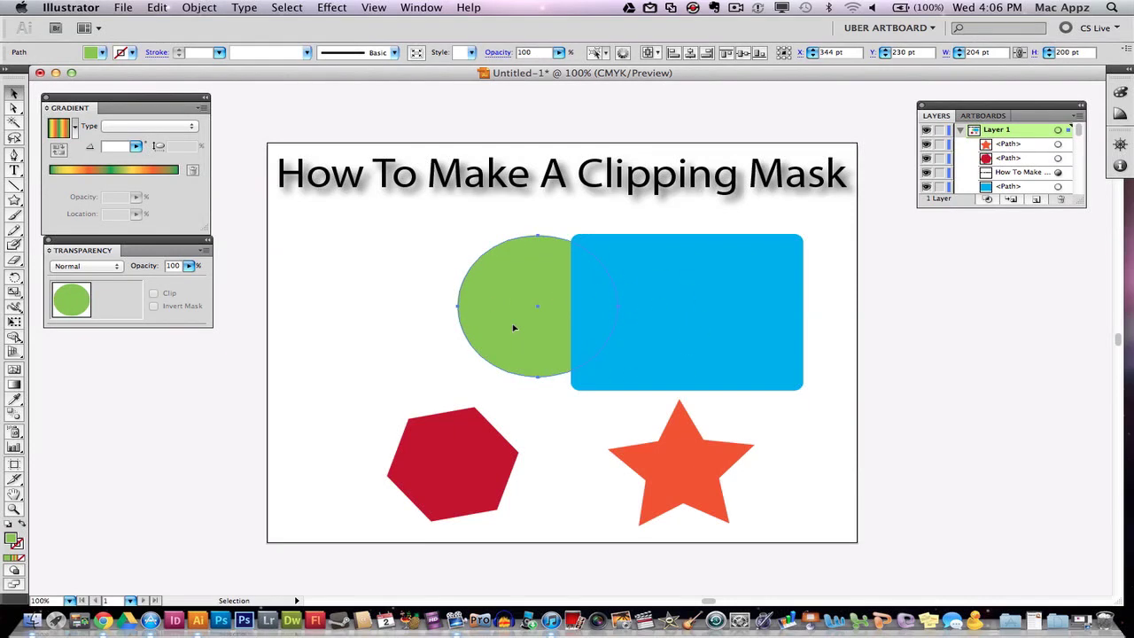
{"action": "left_click_drag", "start_coordinate": [513, 327], "coordinate": [410, 320]}
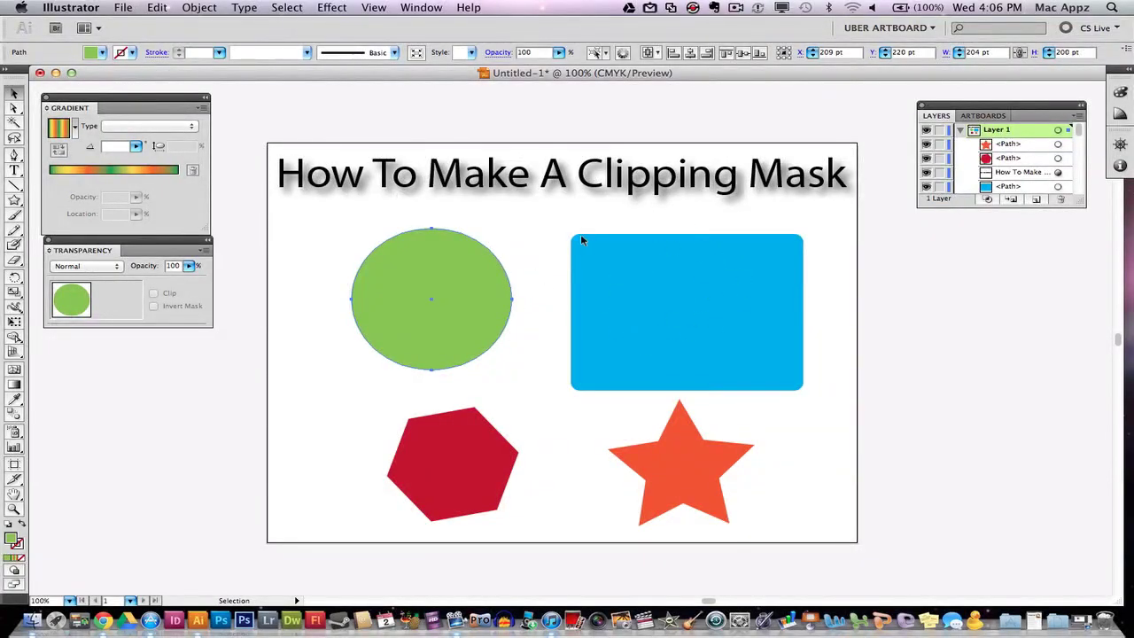
{"action": "left_click", "coordinate": [544, 258]}
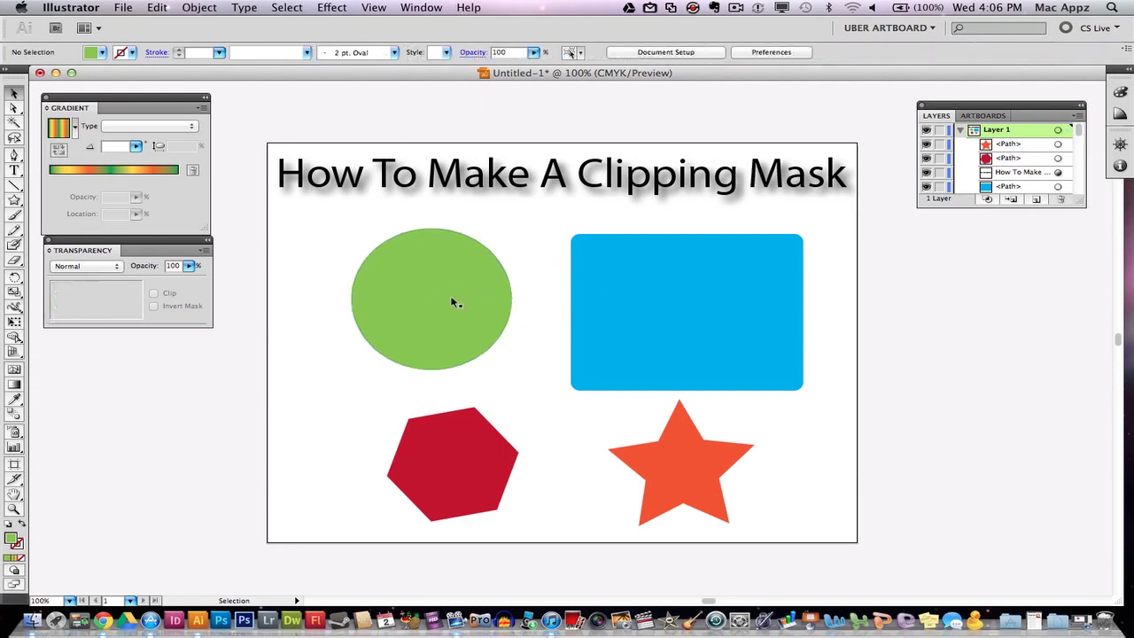
{"action": "left_click_drag", "start_coordinate": [453, 301], "coordinate": [592, 296]}
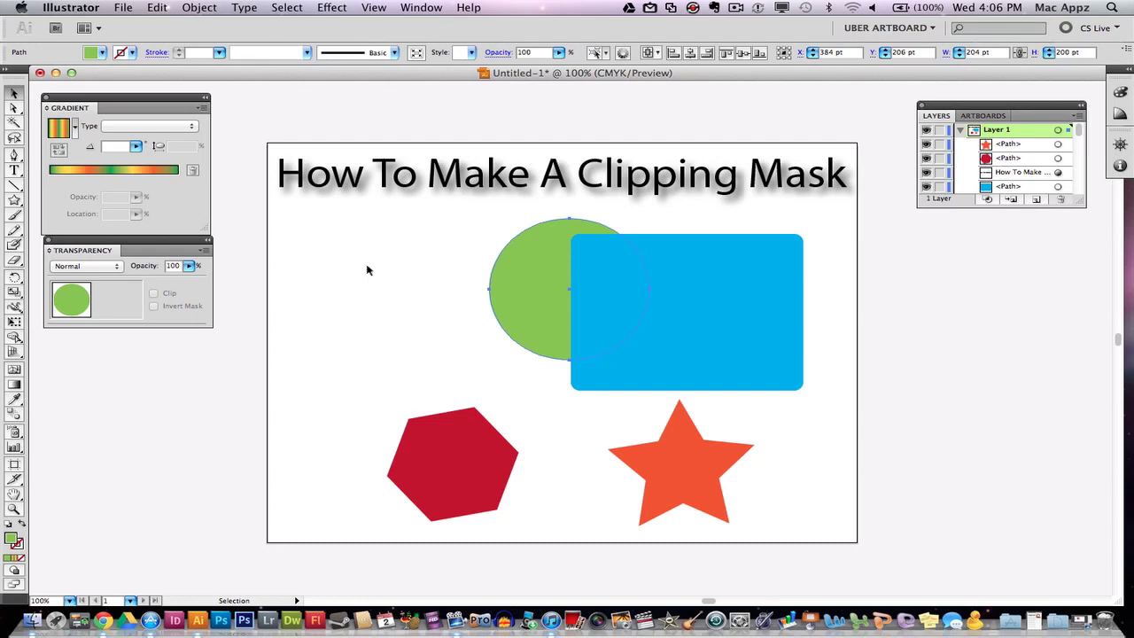
{"action": "left_click", "coordinate": [422, 285]}
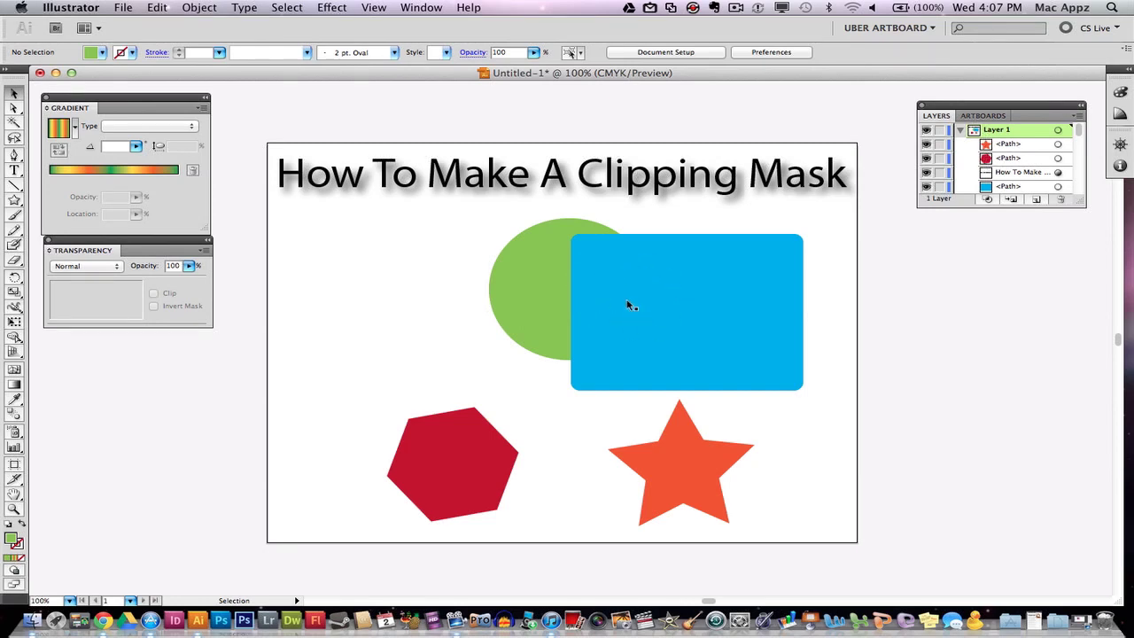
Select the green circle and blue rectangle together and apply Object > Clipping Mask > Make
{"action": "left_click_drag", "start_coordinate": [461, 245], "coordinate": [740, 364]}
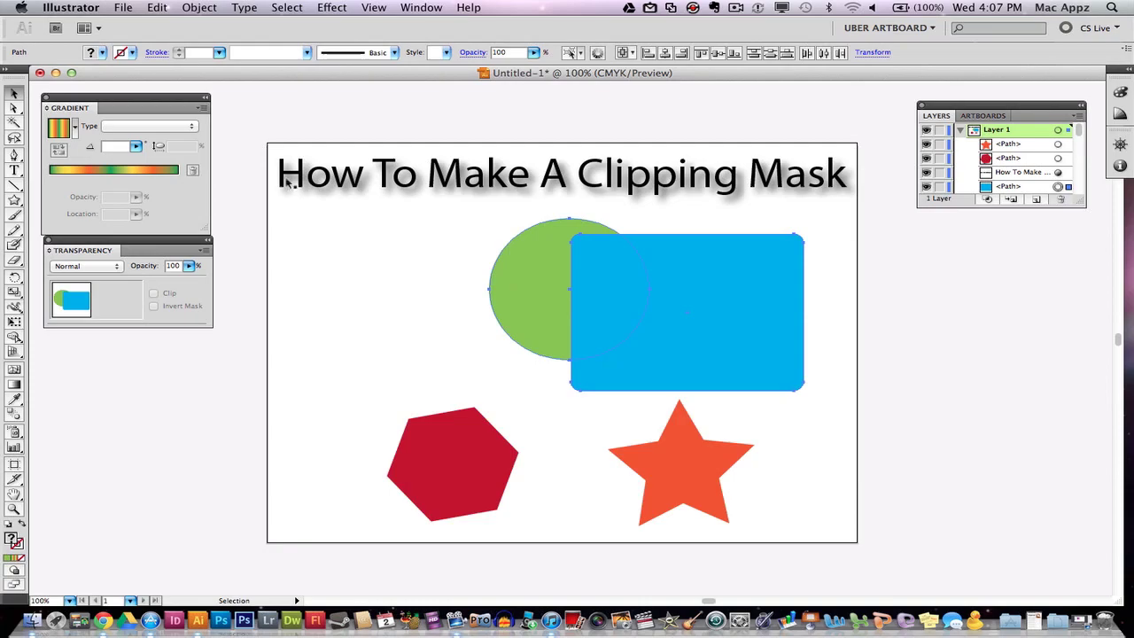
{"action": "left_click", "coordinate": [215, 10]}
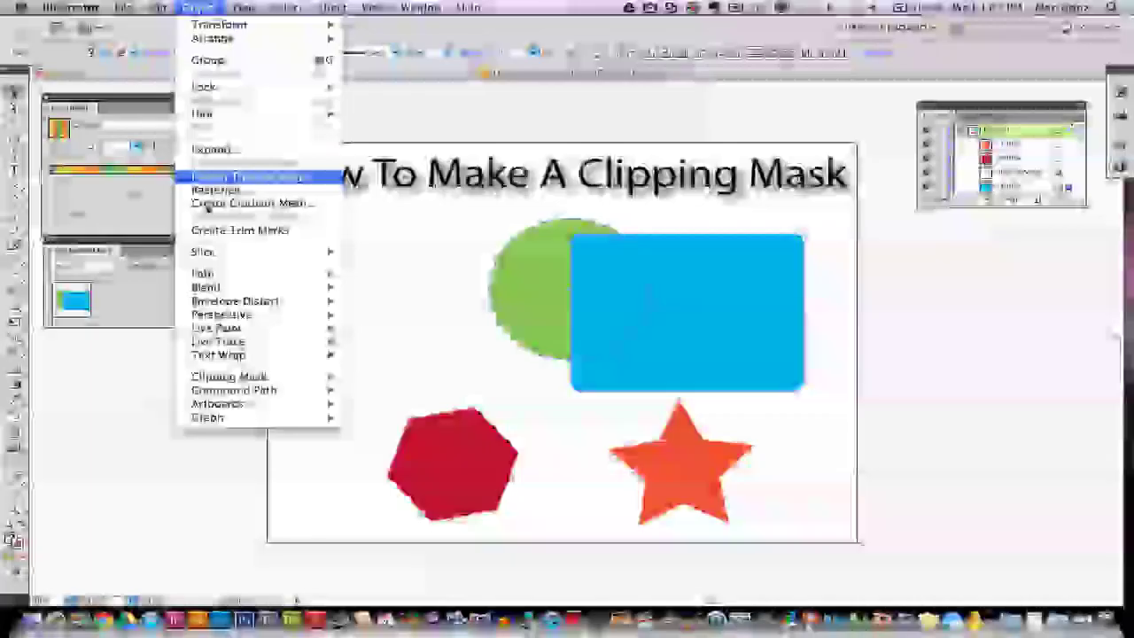
{"action": "mouse_move", "coordinate": [264, 379]}
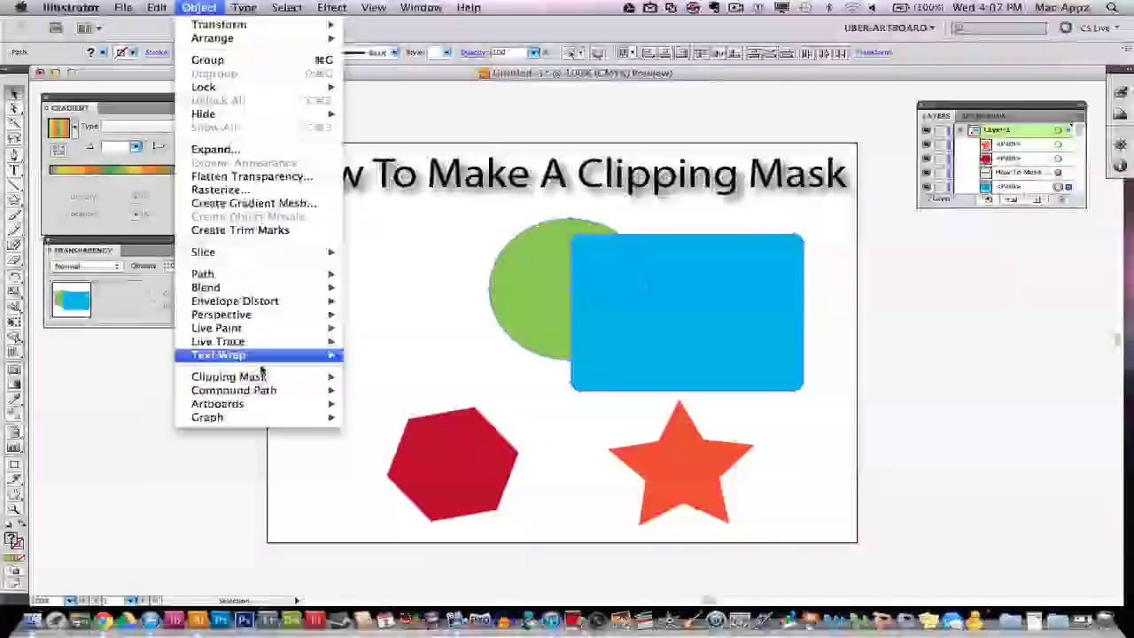
{"action": "left_click", "coordinate": [400, 377]}
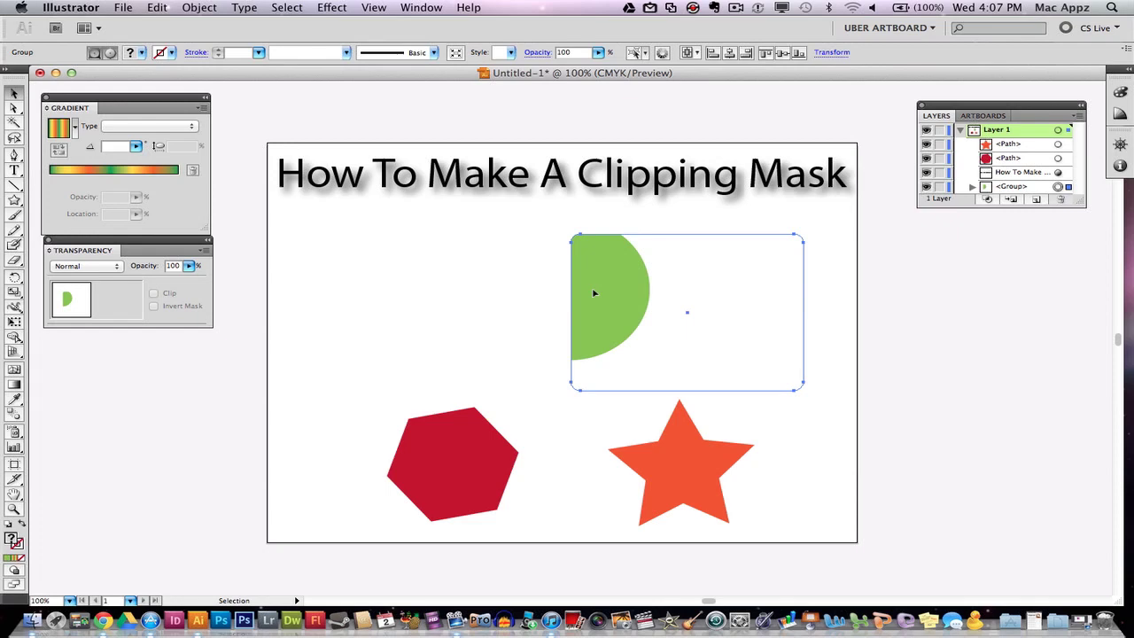
Drag the clipped half-circle group left, then partway back right beneath the title
{"action": "left_click", "coordinate": [705, 286]}
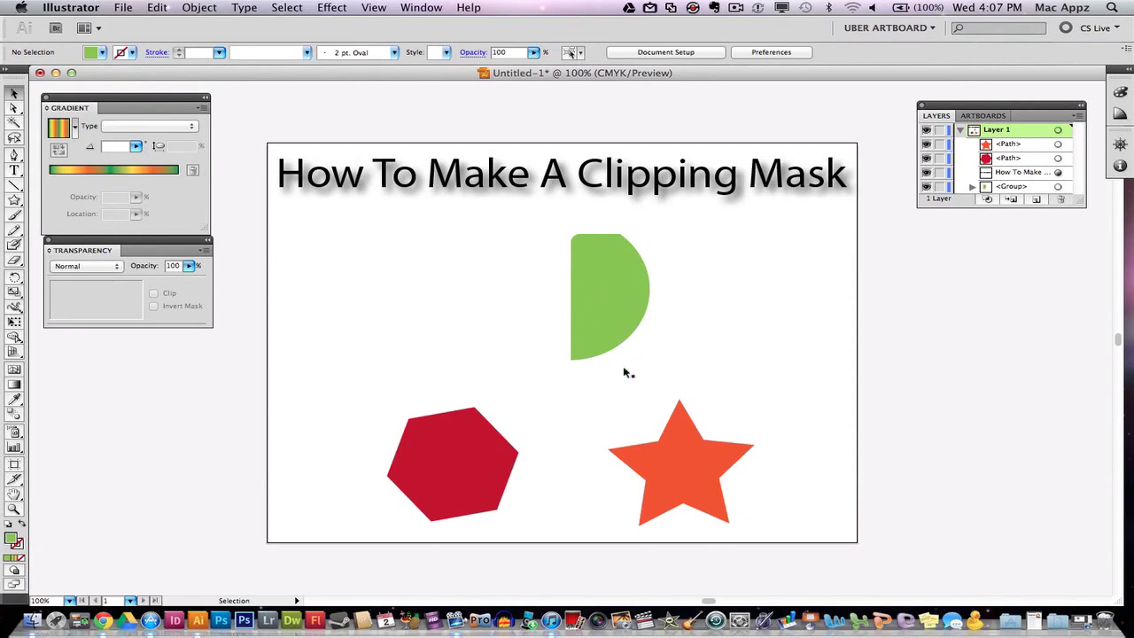
{"action": "left_click_drag", "start_coordinate": [617, 315], "coordinate": [481, 309]}
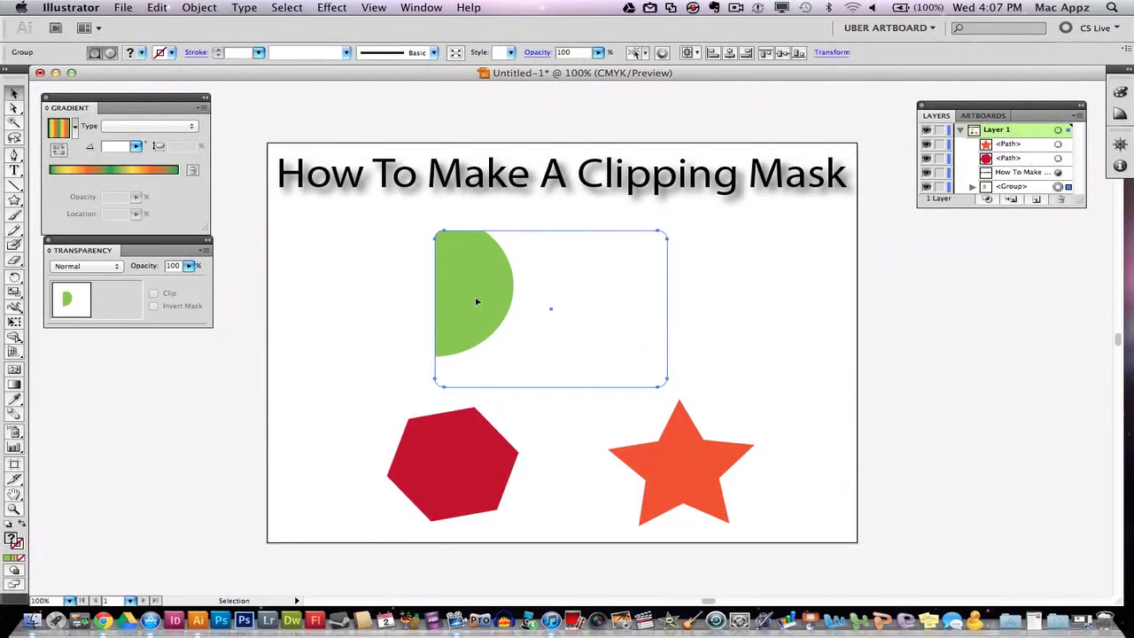
{"action": "left_click_drag", "start_coordinate": [475, 298], "coordinate": [551, 291]}
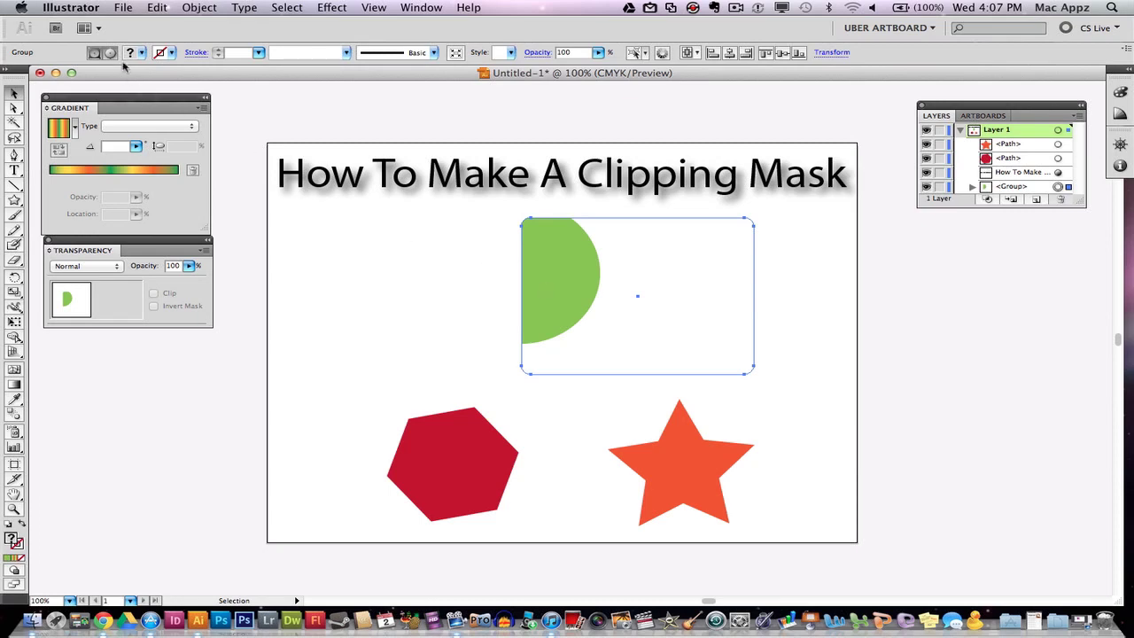
Give the clipped half-circle group a black stroke from the Control bar swatches
{"action": "left_click", "coordinate": [172, 55]}
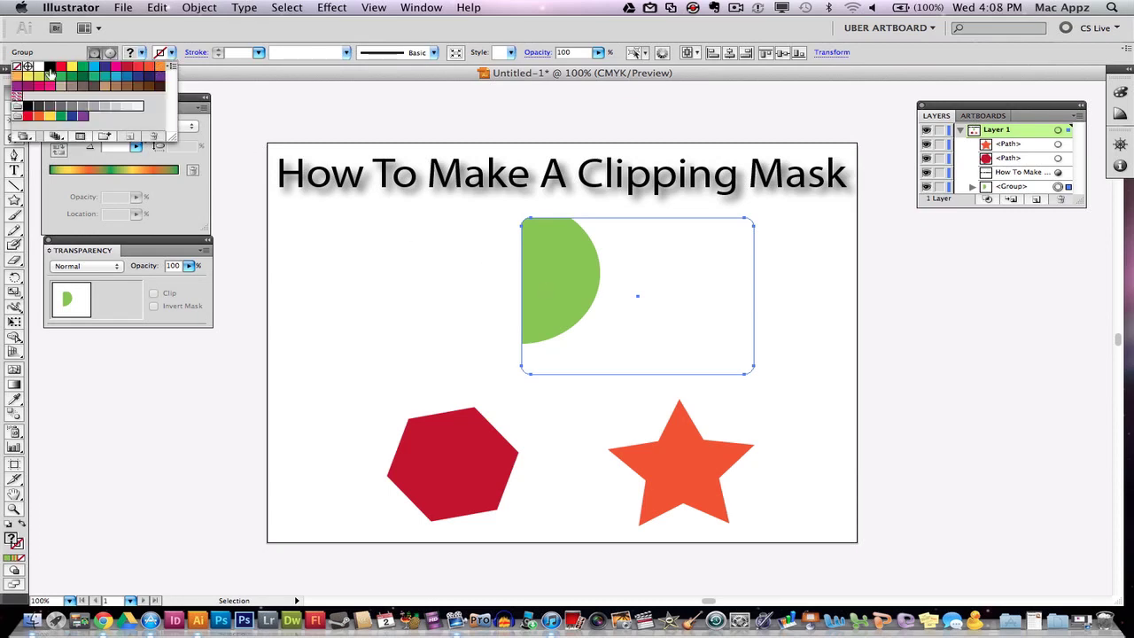
{"action": "left_click", "coordinate": [49, 66]}
{"action": "left_click", "coordinate": [366, 264]}
{"action": "left_click", "coordinate": [478, 292]}
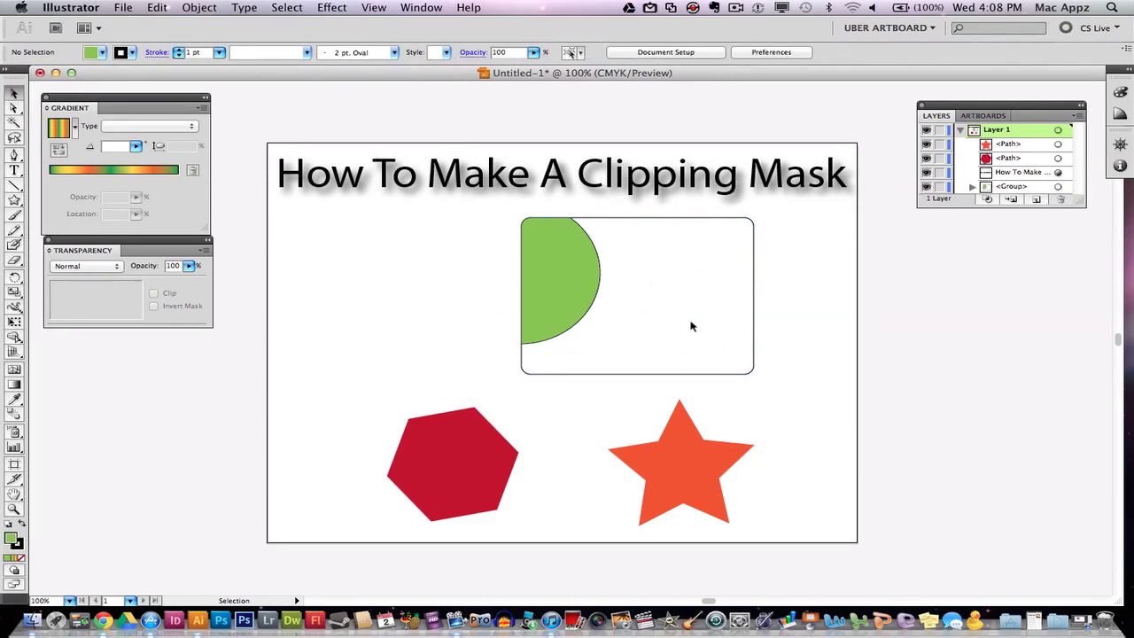
Undo the black outline and nudge the clipped group slightly left
{"action": "left_click", "coordinate": [647, 298]}
{"action": "key", "text": "shift+Up"}
{"action": "key", "text": "shift+Up"}
{"action": "key", "text": "shift+Up"}
{"action": "key", "text": "ctrl+7"}
{"action": "left_click_drag", "start_coordinate": [545, 277], "coordinate": [527, 298]}
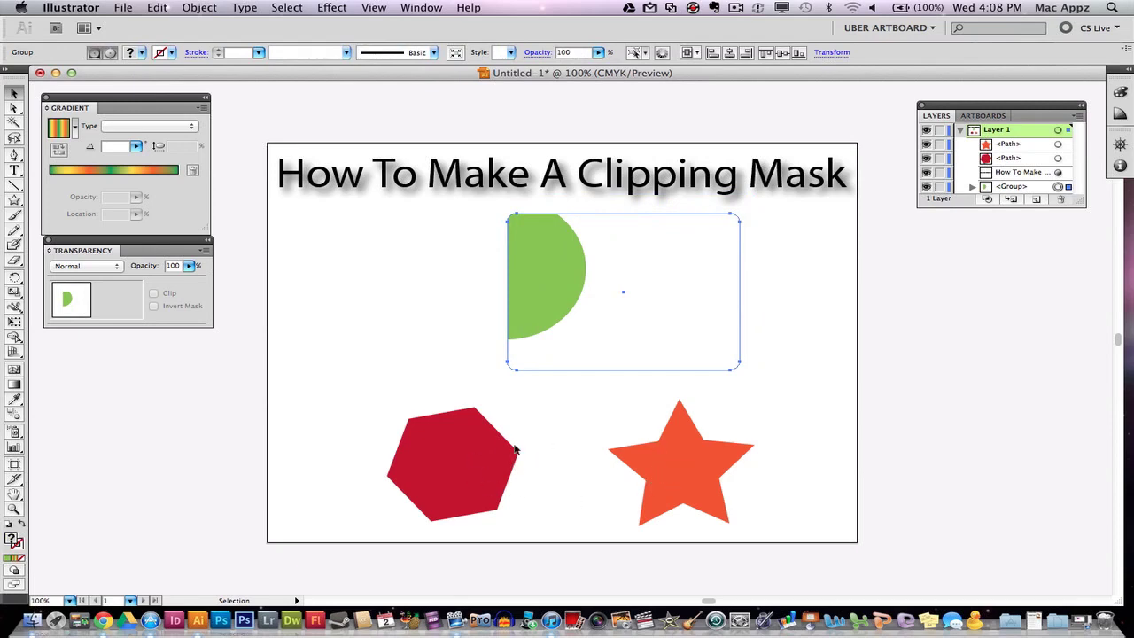
Move the red hexagon so it overlaps the orange star
{"action": "left_click_drag", "start_coordinate": [483, 473], "coordinate": [563, 436]}
{"action": "left_click_drag", "start_coordinate": [597, 363], "coordinate": [707, 506]}
{"action": "left_click", "coordinate": [623, 292]}
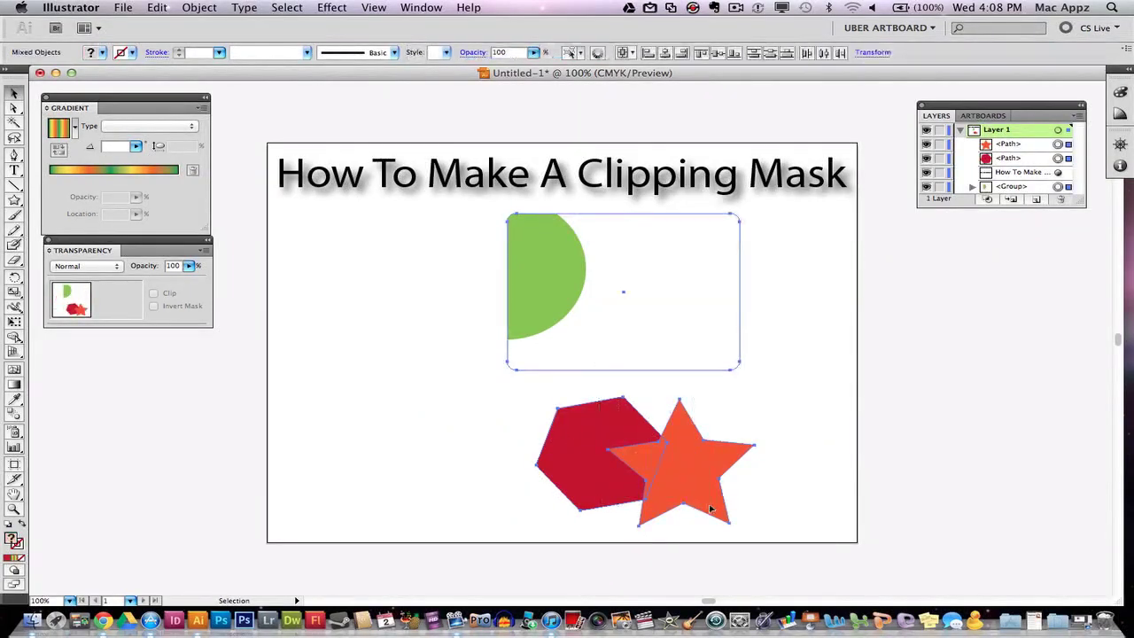
{"action": "left_click", "coordinate": [446, 463]}
Select the hexagon and star together and apply Object > Clipping Mask > Make
{"action": "left_click_drag", "start_coordinate": [542, 416], "coordinate": [686, 512]}
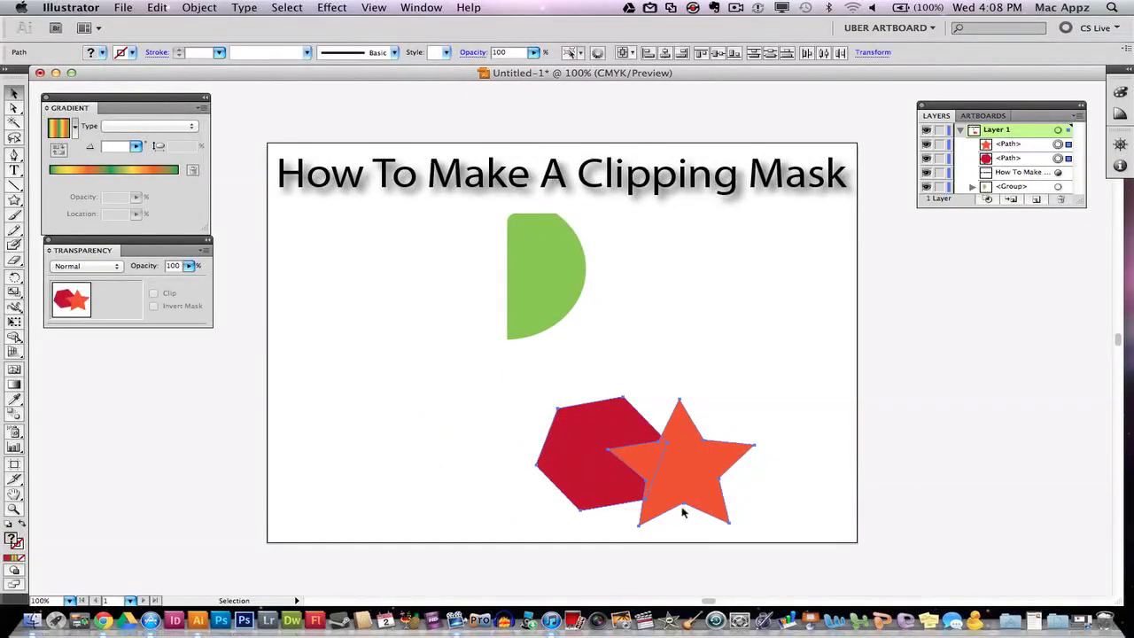
{"action": "left_click", "coordinate": [199, 7]}
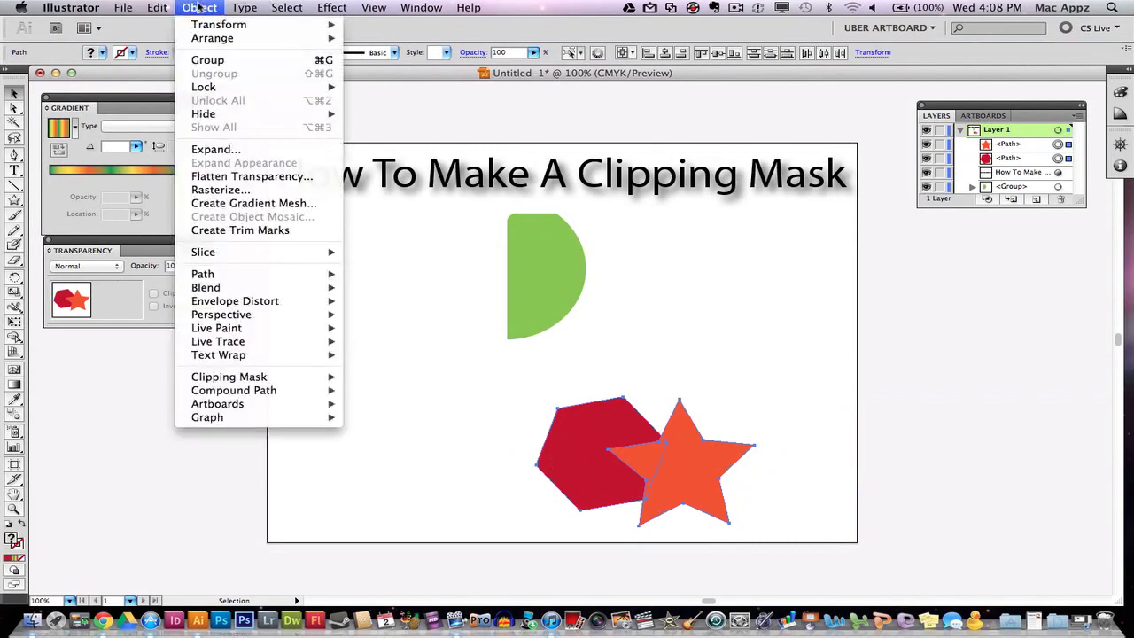
{"action": "mouse_move", "coordinate": [274, 378]}
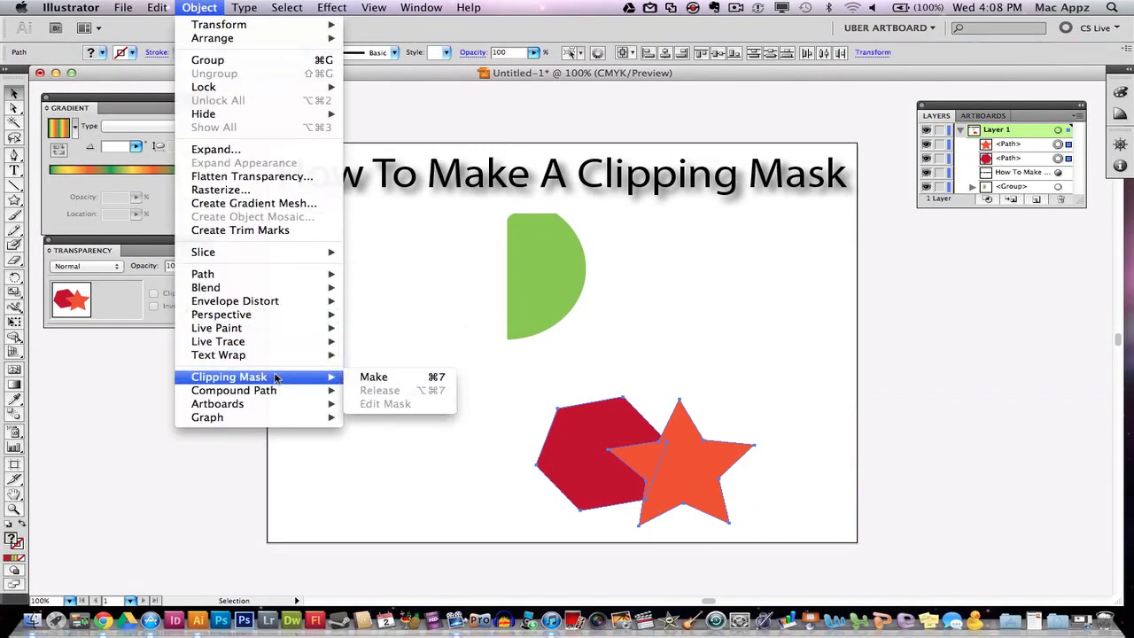
{"action": "left_click", "coordinate": [399, 384]}
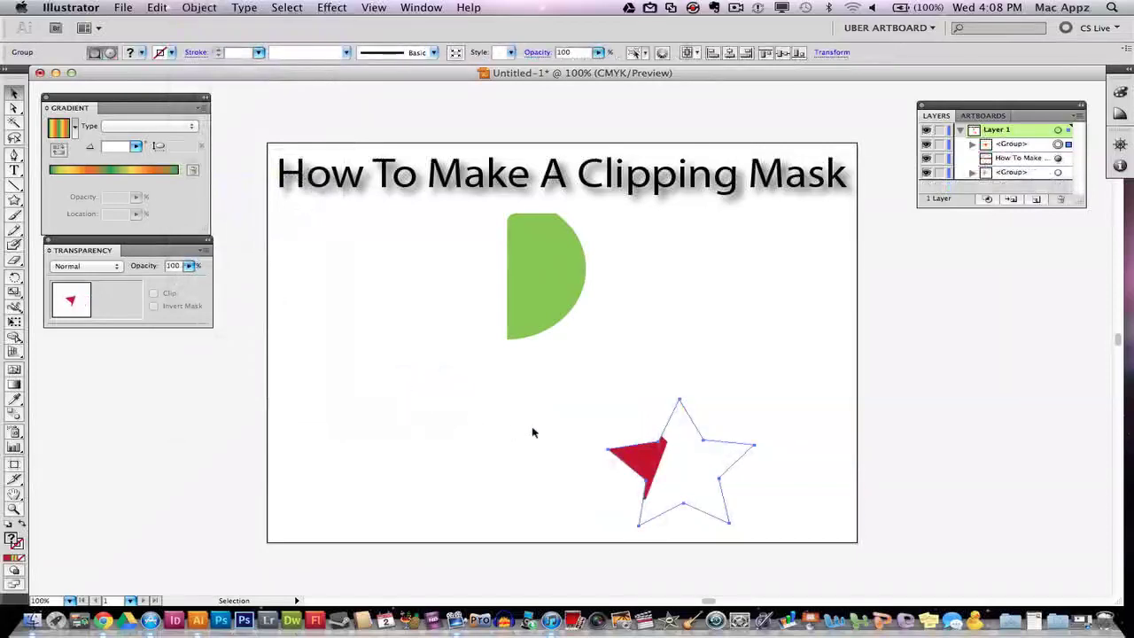
Move the green half-circle group to the upper left and the red sliver group to the upper right
{"action": "left_click", "coordinate": [666, 472]}
{"action": "left_click_drag", "start_coordinate": [666, 472], "coordinate": [547, 436]}
{"action": "left_click", "coordinate": [457, 389]}
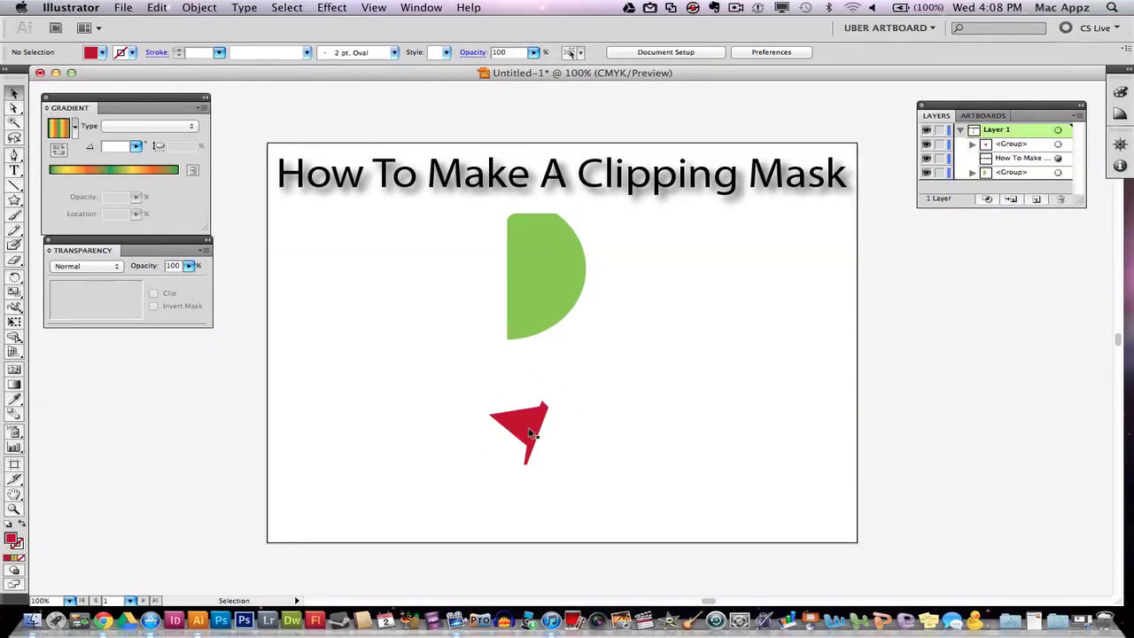
{"action": "left_click_drag", "start_coordinate": [539, 307], "coordinate": [347, 319]}
{"action": "left_click_drag", "start_coordinate": [529, 436], "coordinate": [715, 295]}
{"action": "left_click", "coordinate": [658, 443]}
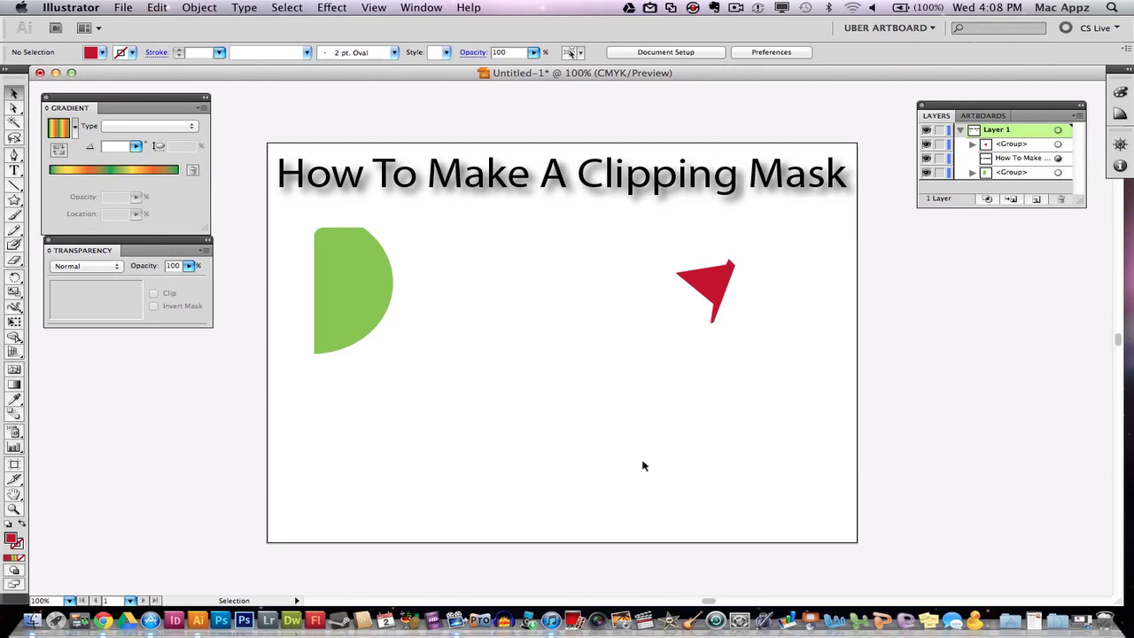
Undo the recent moves and the star clipping mask via the context menu
{"action": "key", "text": "super+z"}
{"action": "key", "text": "super+z"}
{"action": "key", "text": "super+z"}
{"action": "right_click", "coordinate": [644, 467]}
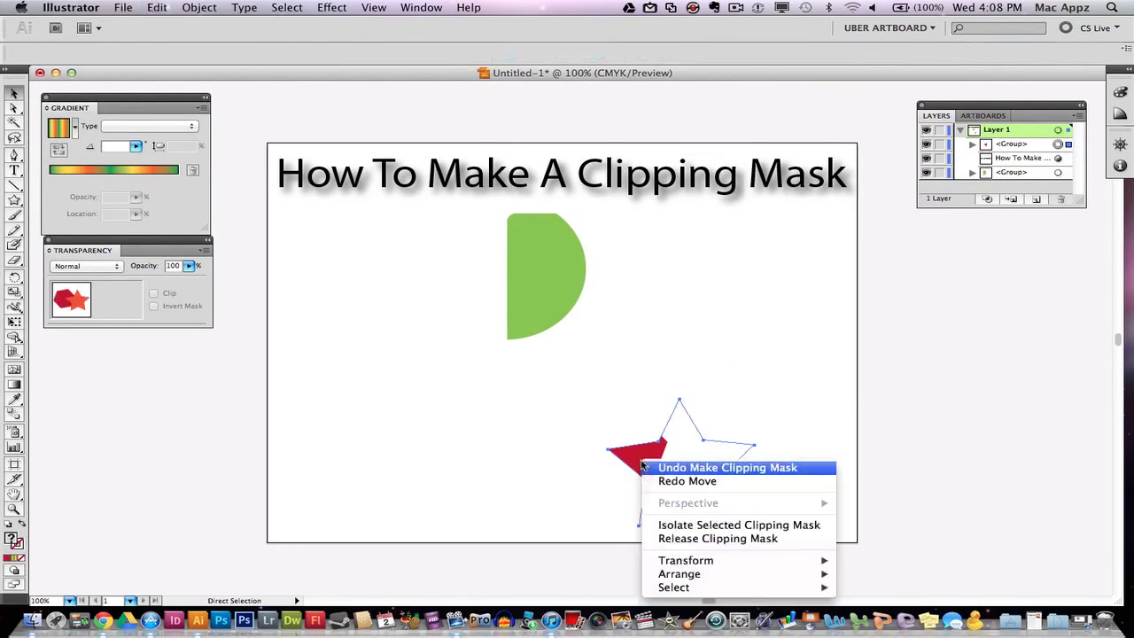
{"action": "left_click", "coordinate": [677, 467]}
Move the red hexagon left and place the orange star over its right side
{"action": "left_click", "coordinate": [524, 402]}
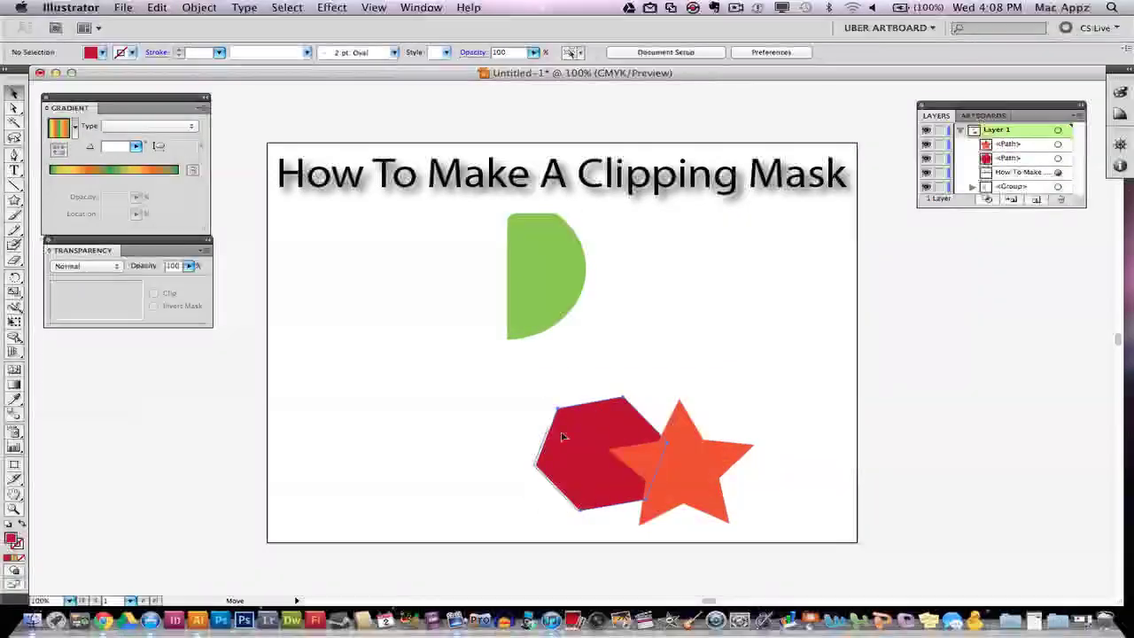
{"action": "left_click_drag", "start_coordinate": [562, 435], "coordinate": [454, 425]}
{"action": "left_click_drag", "start_coordinate": [656, 455], "coordinate": [556, 426]}
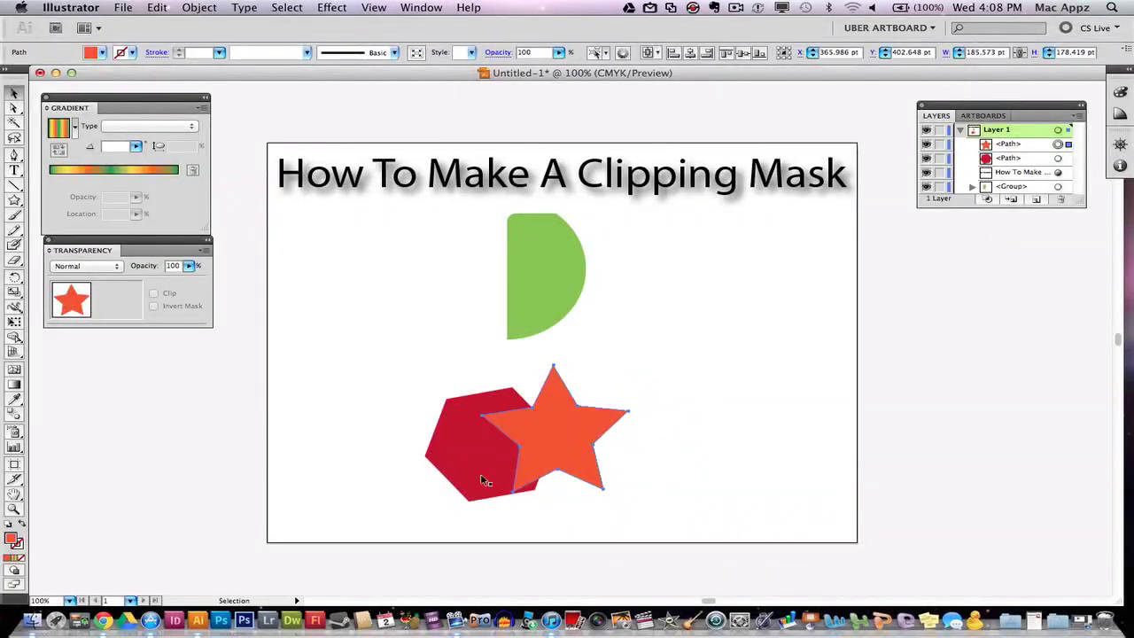